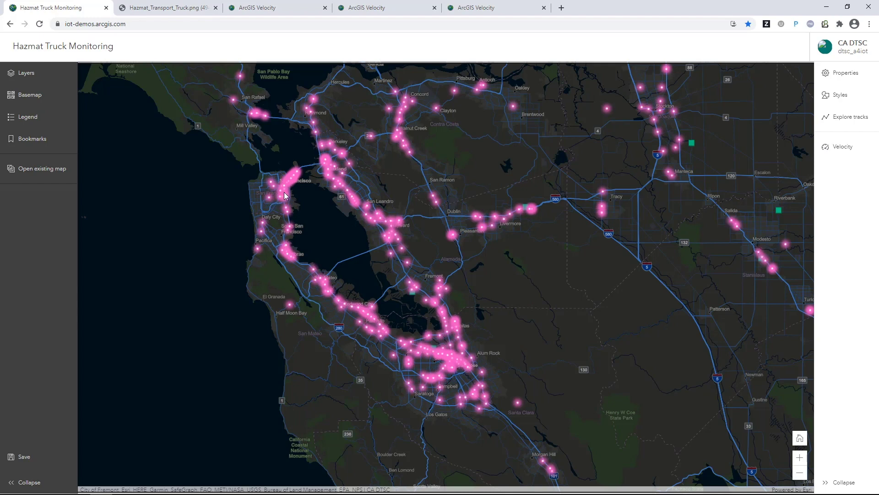
# Zoom the map toward San Francisco and bring up the Hazmat_Transport_Truck.png tanker photo.
pyautogui.scroll(2, 283, 196)
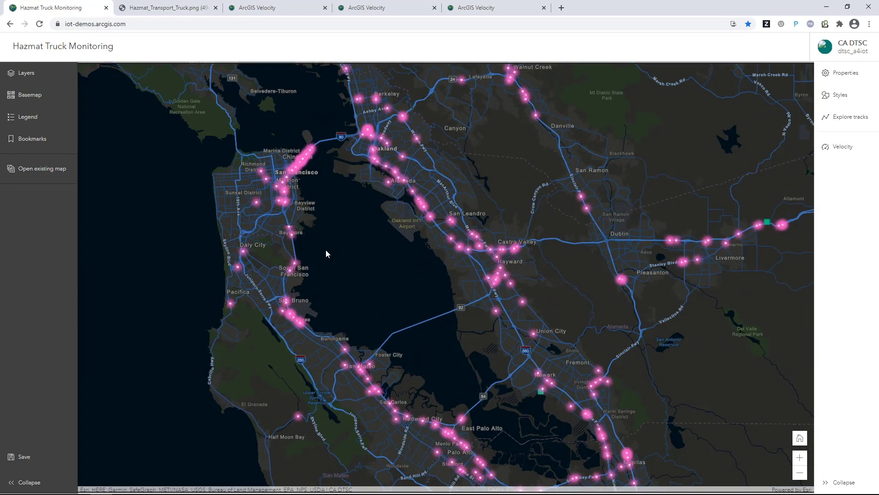
pyautogui.click(168, 8)
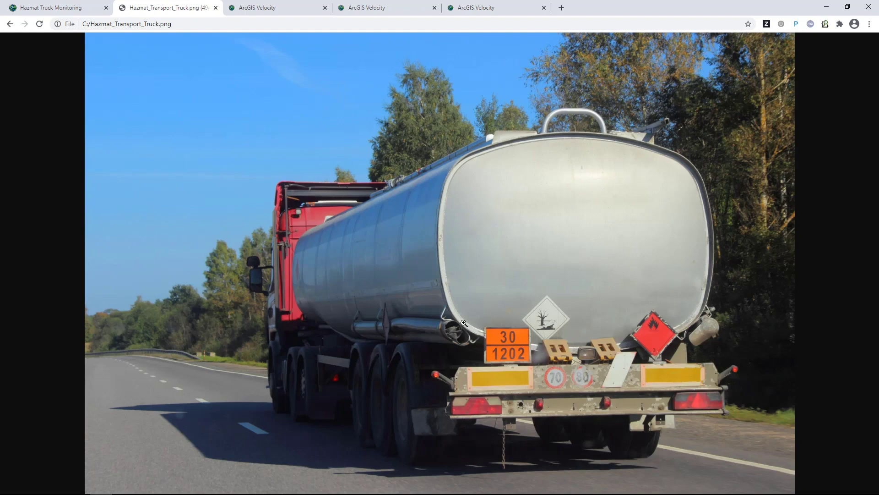
# Back on the map, zoom near Hayward, show a truck's details, then go to ArcGIS Velocity Home.
pyautogui.click(51, 9)
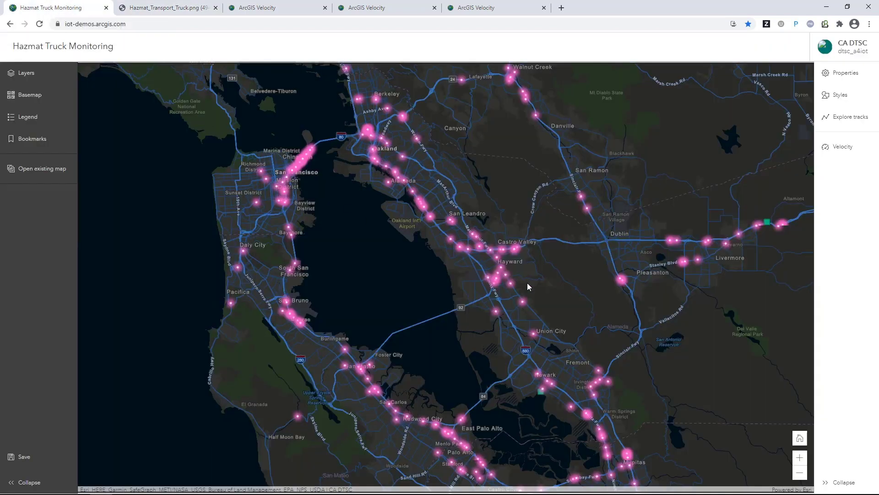
pyautogui.scroll(2, 527, 282)
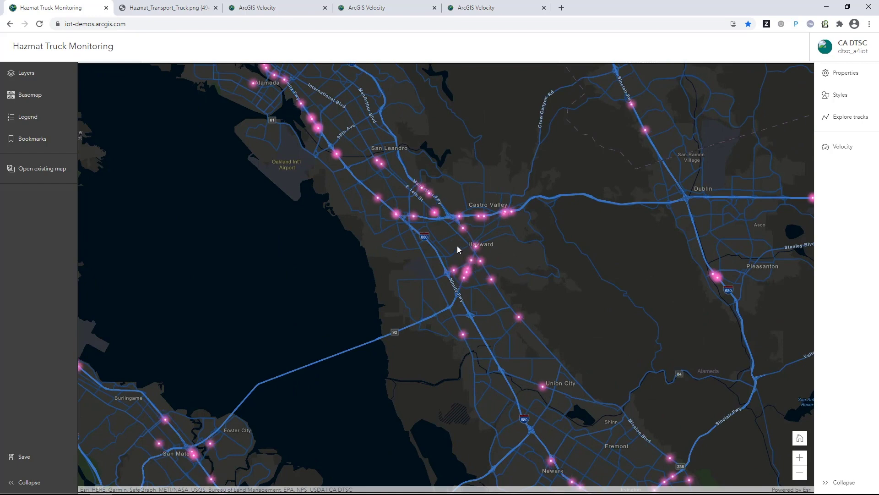
pyautogui.click(434, 213)
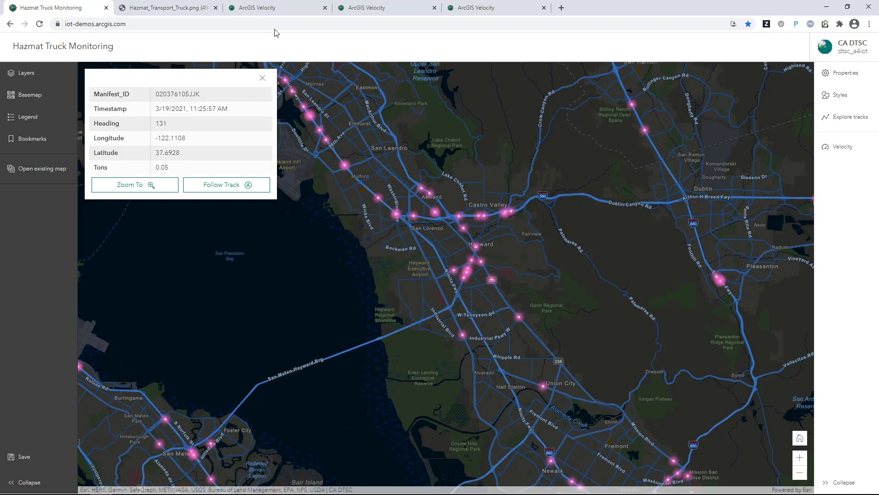
pyautogui.click(281, 8)
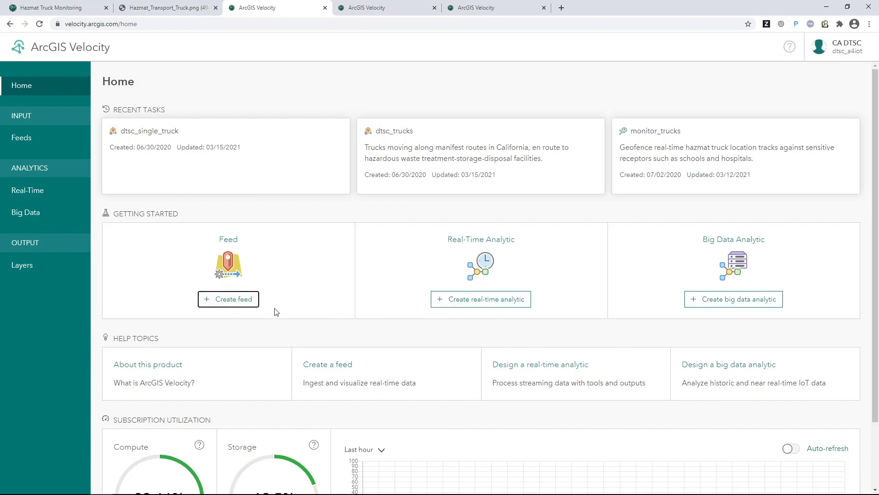
# Start a new feed and pick MQTT from the Web and Messaging feed types.
pyautogui.click(225, 307)
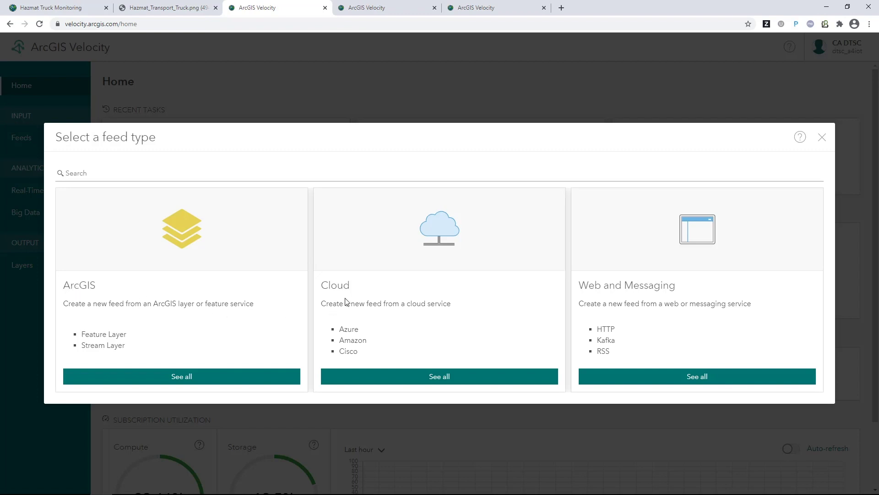
pyautogui.click(628, 375)
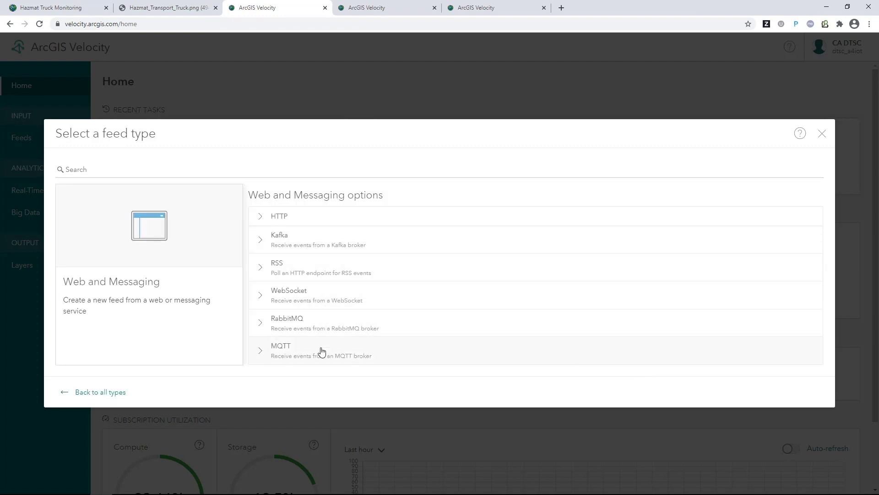
pyautogui.click(673, 350)
# Review the dtsc_trucks feed's broker and schema, close it, and return to the monitoring map.
pyautogui.click(383, 9)
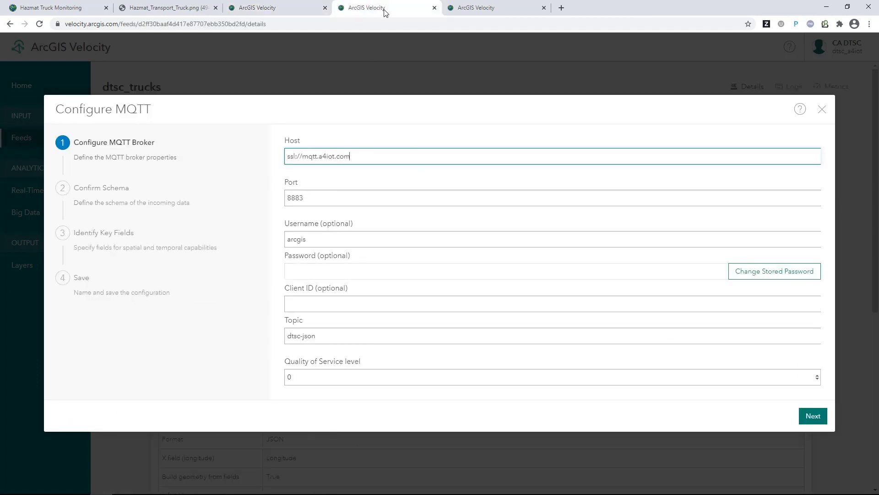
pyautogui.click(817, 416)
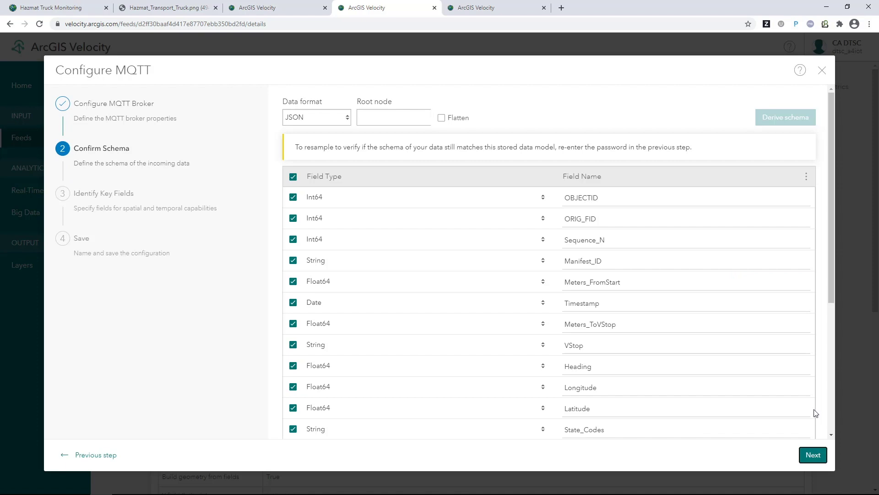
pyautogui.click(822, 70)
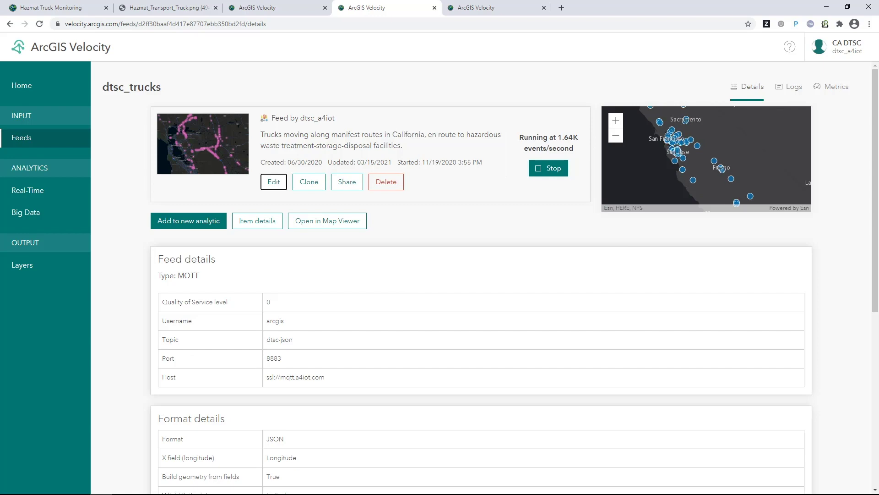
pyautogui.click(50, 8)
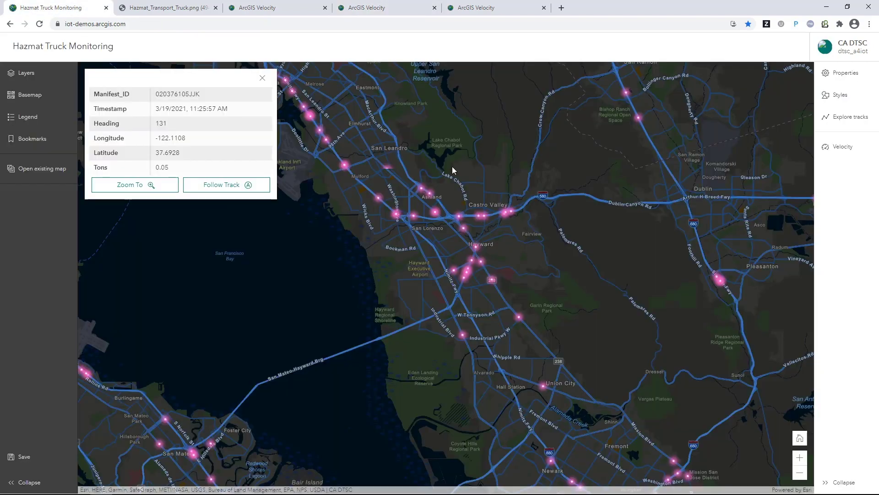
# Dismiss the truck popup, zoom to street level over Castro Valley and Hayward, and list Bookmarks.
pyautogui.click(262, 78)
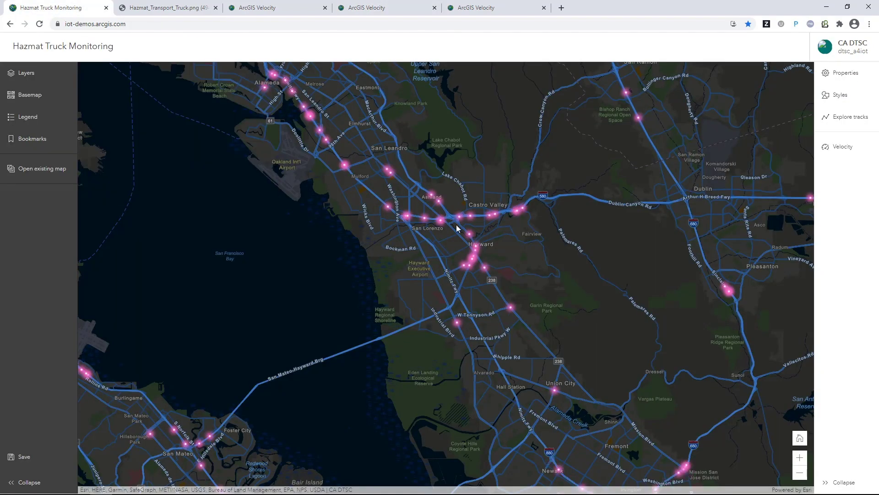
pyautogui.scroll(2, 456, 225)
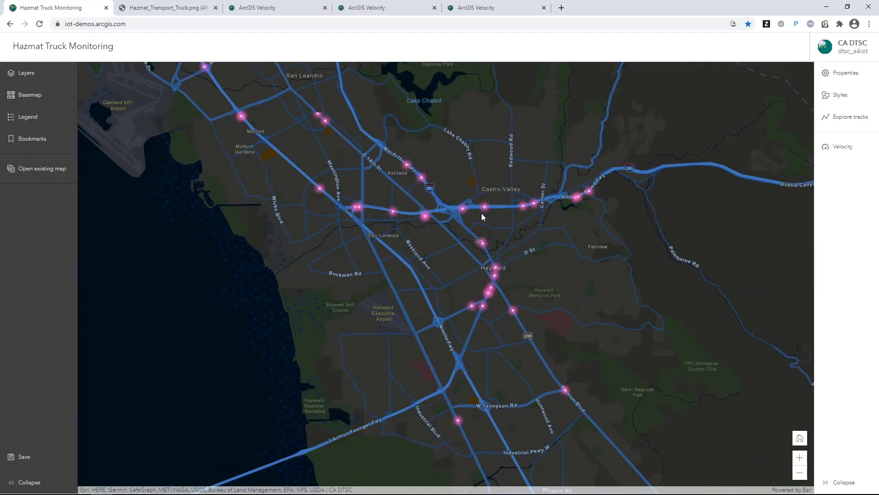
pyautogui.scroll(2, 482, 214)
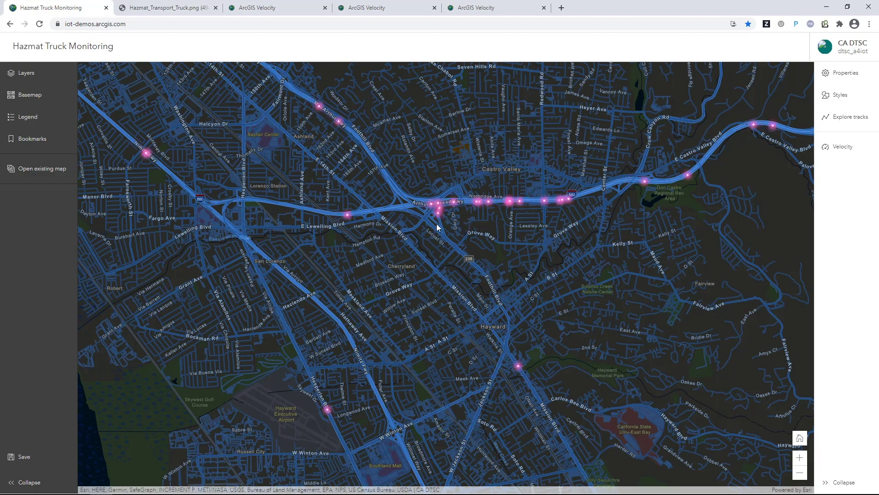
pyautogui.click(31, 141)
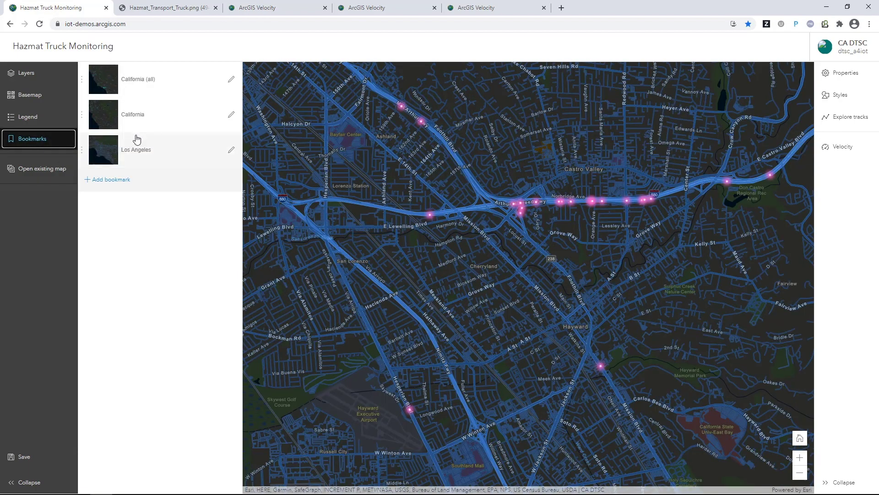
# Go to the California (all) bookmark, show the Velocity observations counter, and switch to VS Code.
pyautogui.click(151, 87)
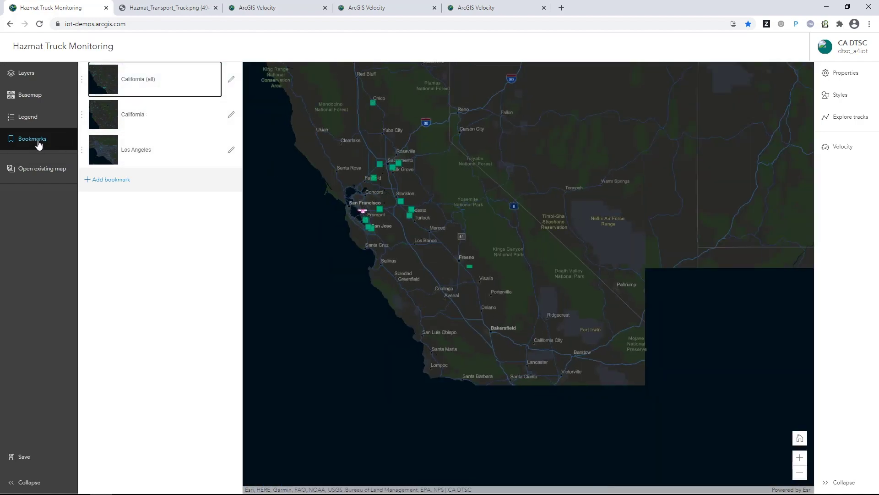
pyautogui.click(36, 142)
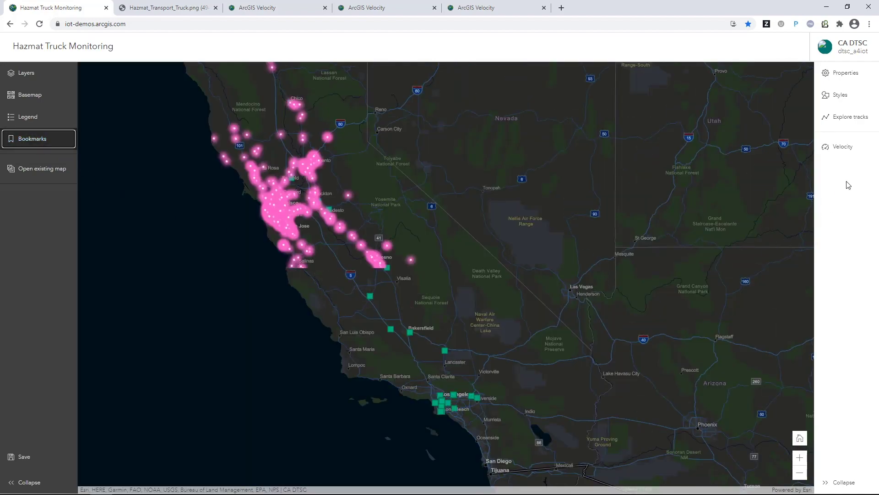
pyautogui.click(842, 149)
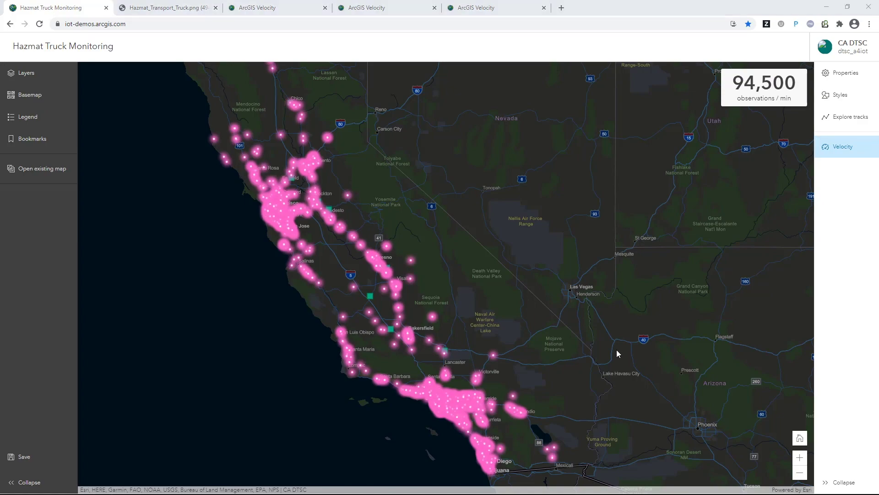
pyautogui.hotkey('alt', 'Tab')
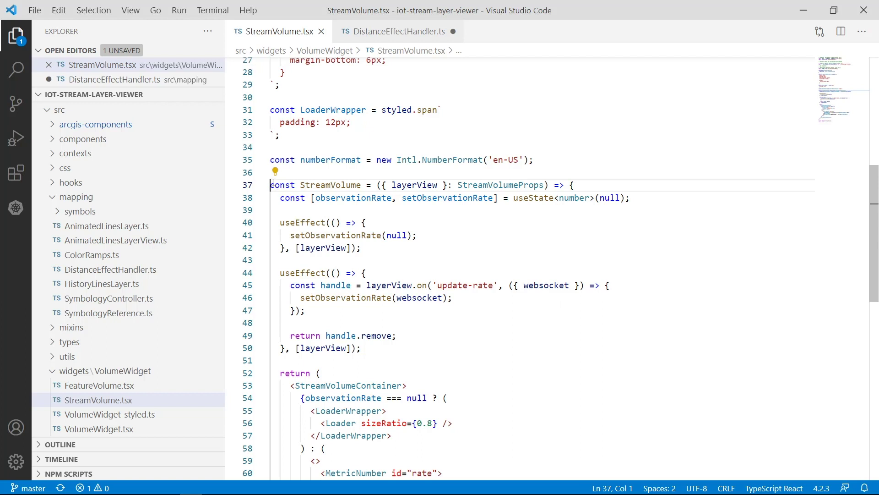
# Highlight the StreamVolume declaration and the layerView 'update-rate' listener on line 45.
pyautogui.moveTo(271, 184); pyautogui.dragTo(551, 185)
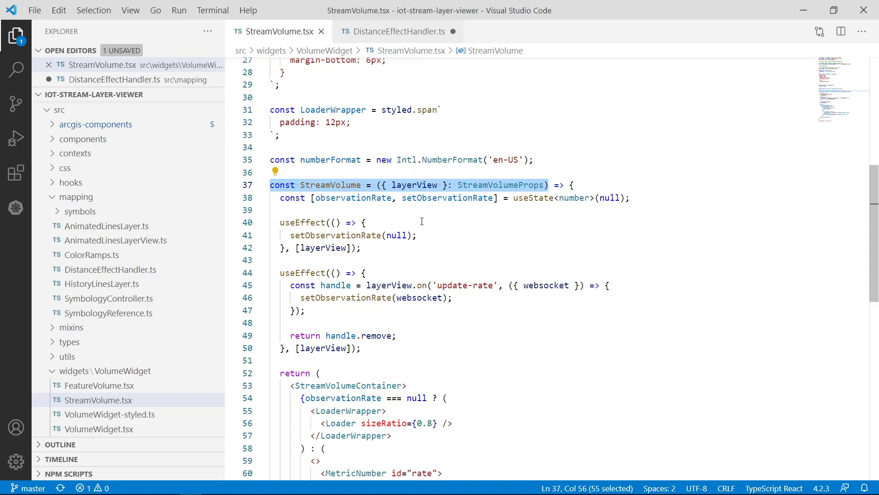
pyautogui.moveTo(291, 285); pyautogui.dragTo(589, 285)
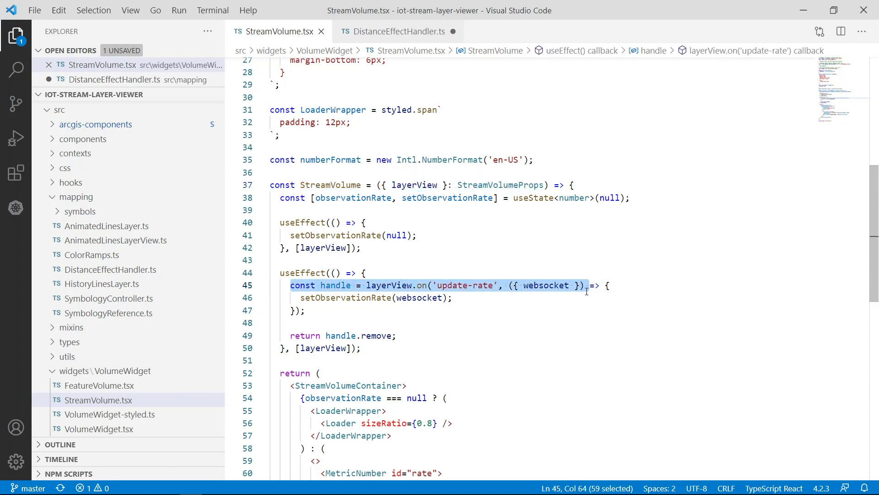
pyautogui.moveTo(587, 293); pyautogui.dragTo(584, 289)
# Hide the observations-per-minute counter and zoom the map into Downey.
pyautogui.click(585, 289)
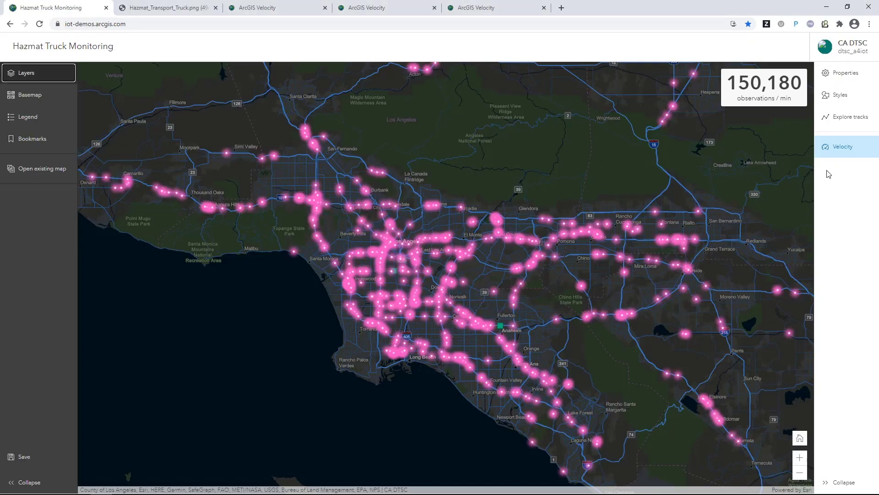
pyautogui.click(847, 151)
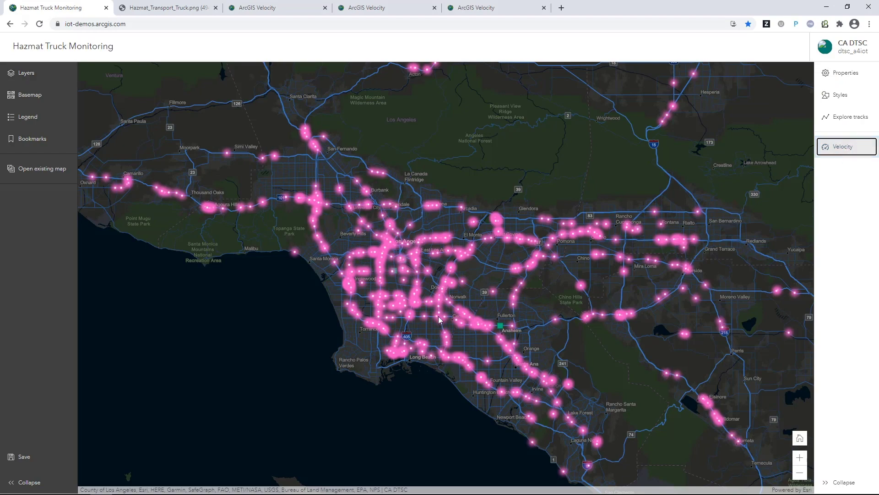
pyautogui.scroll(1, 443, 293)
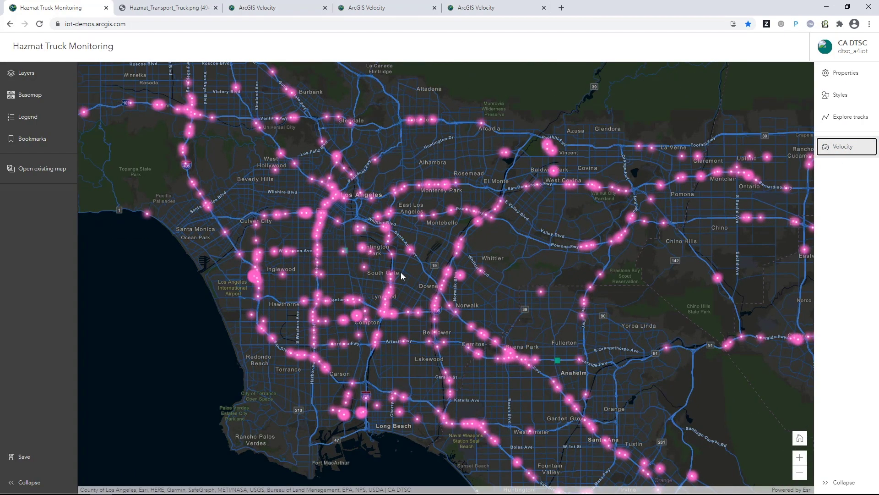
pyautogui.scroll(2, 405, 272)
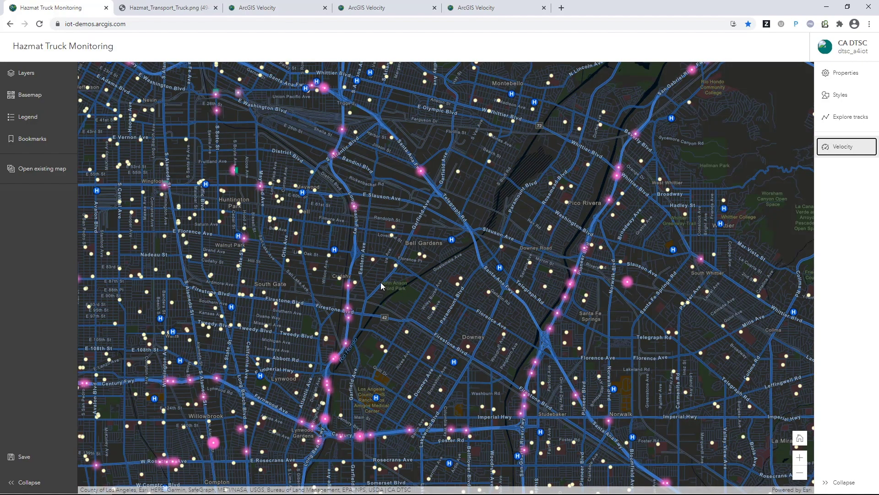
# Inspect the Del Rio Sanitarium and Suva Elementary popups, then switch to monitor_trucks.
pyautogui.click(451, 240)
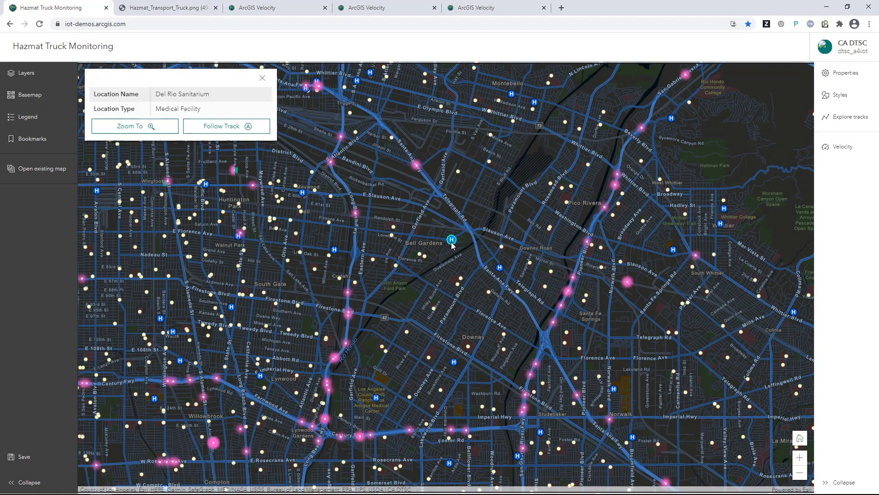
pyautogui.click(424, 257)
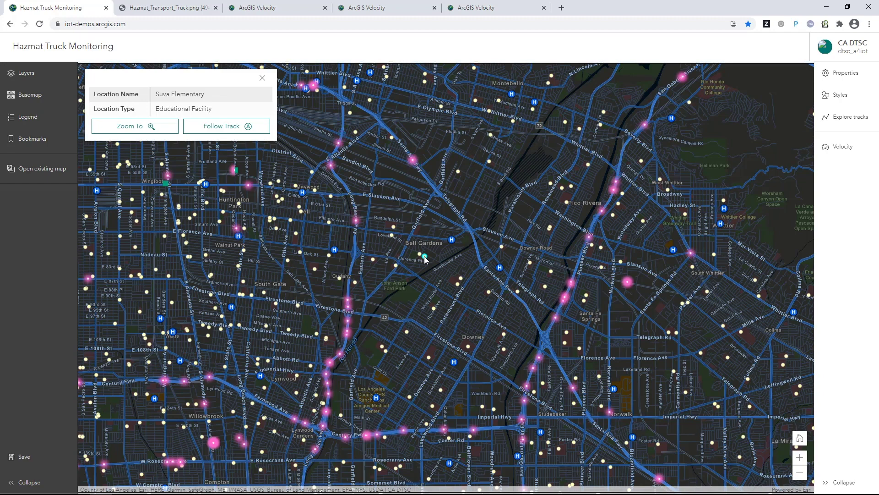
pyautogui.click(263, 79)
pyautogui.click(500, 9)
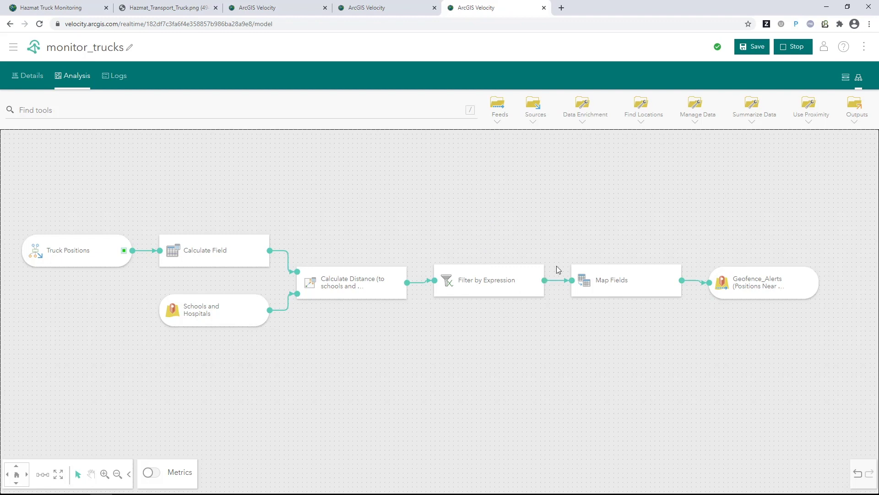
pyautogui.click(500, 122)
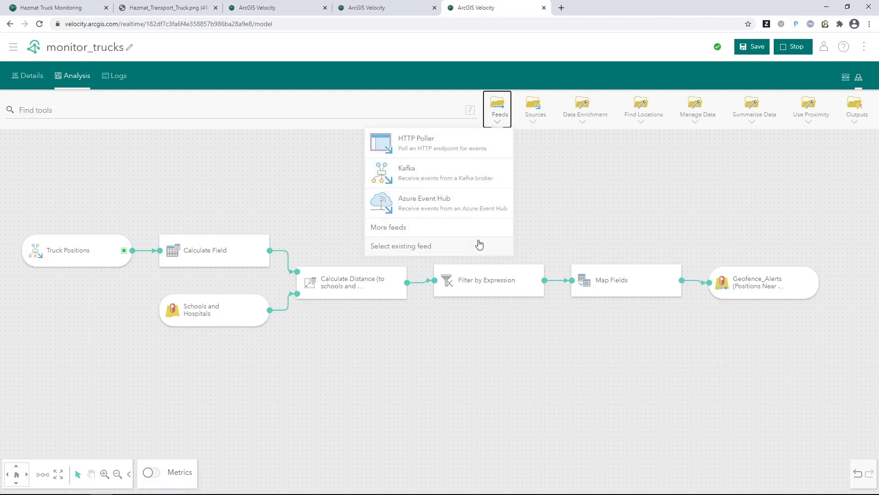
pyautogui.click(703, 114)
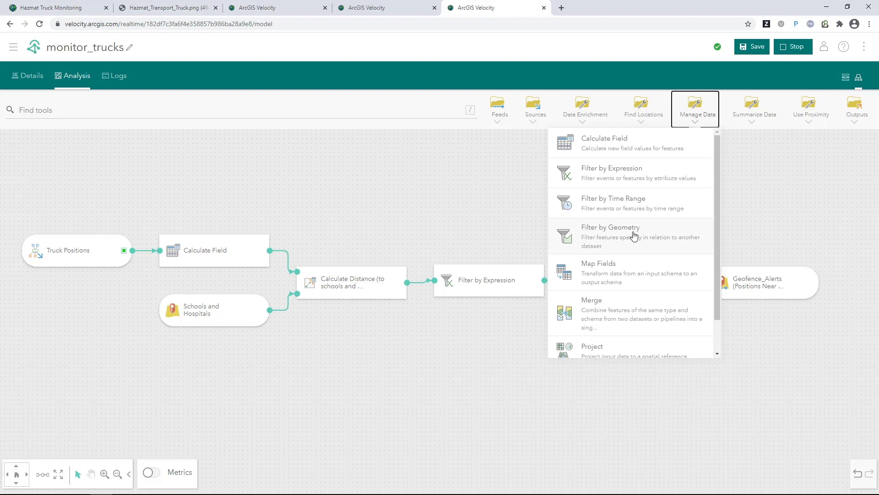
pyautogui.click(581, 114)
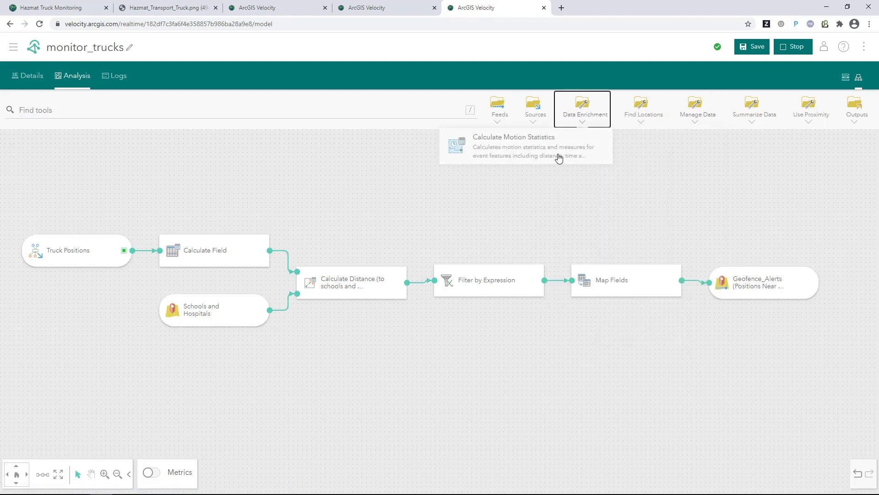
pyautogui.click(811, 116)
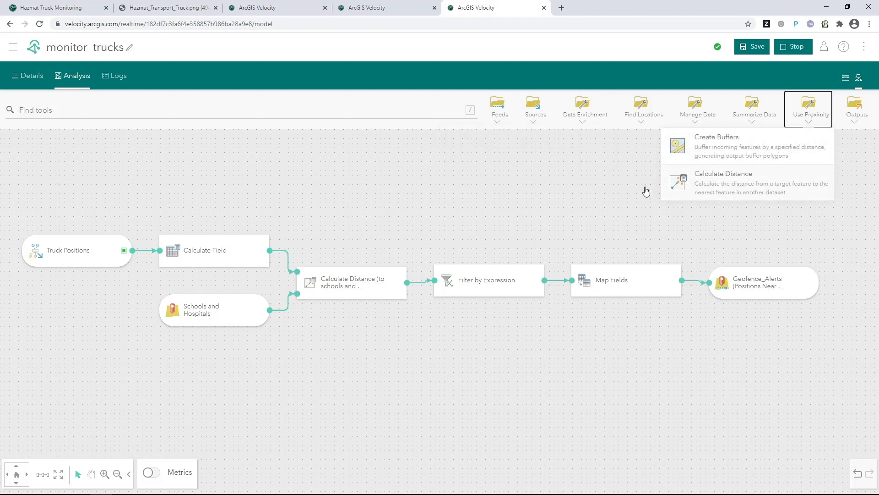
pyautogui.click(94, 215)
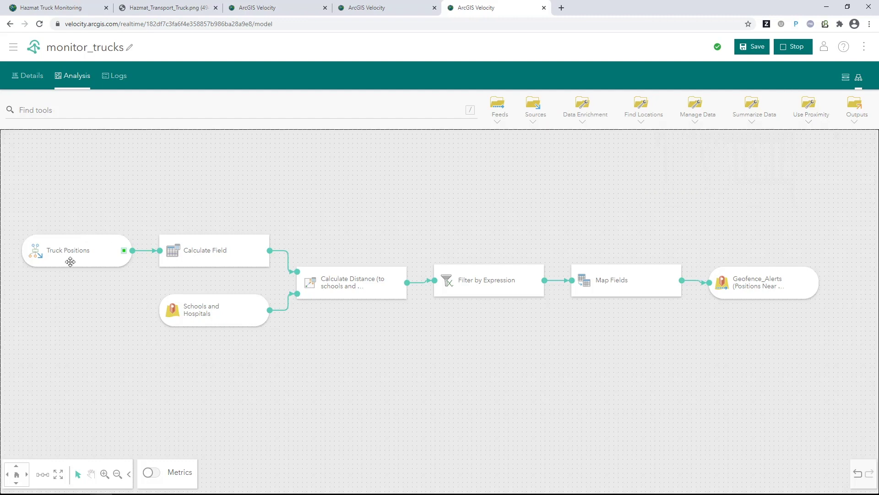
pyautogui.click(70, 262)
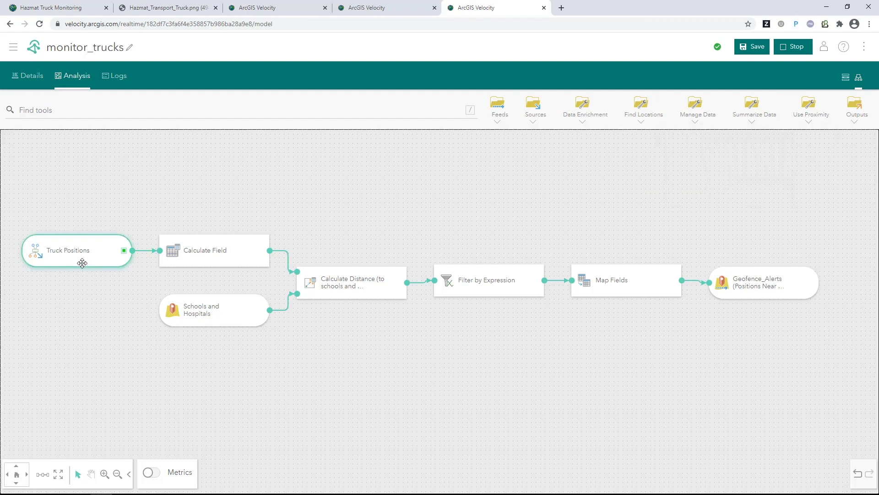
pyautogui.click(226, 310)
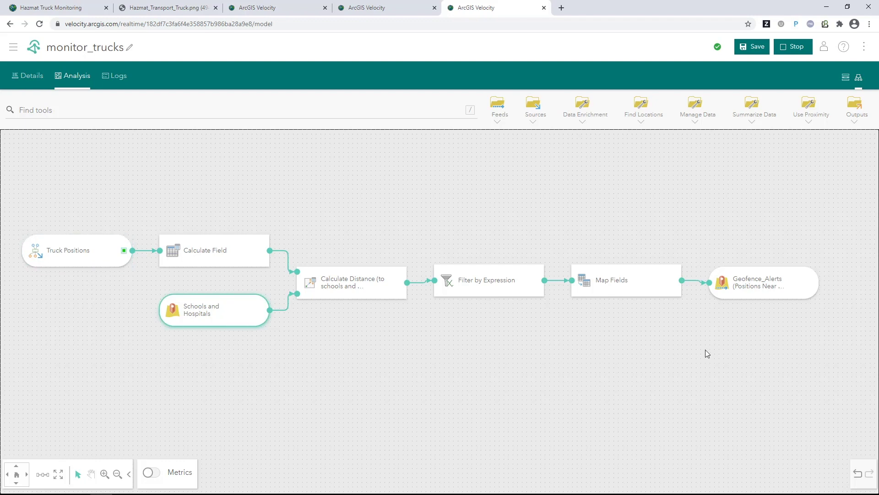
pyautogui.click(781, 293)
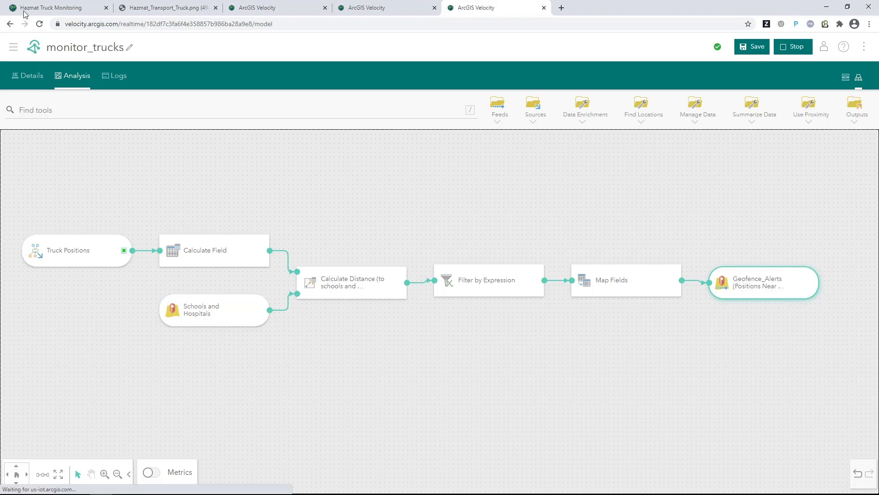
pyautogui.click(44, 9)
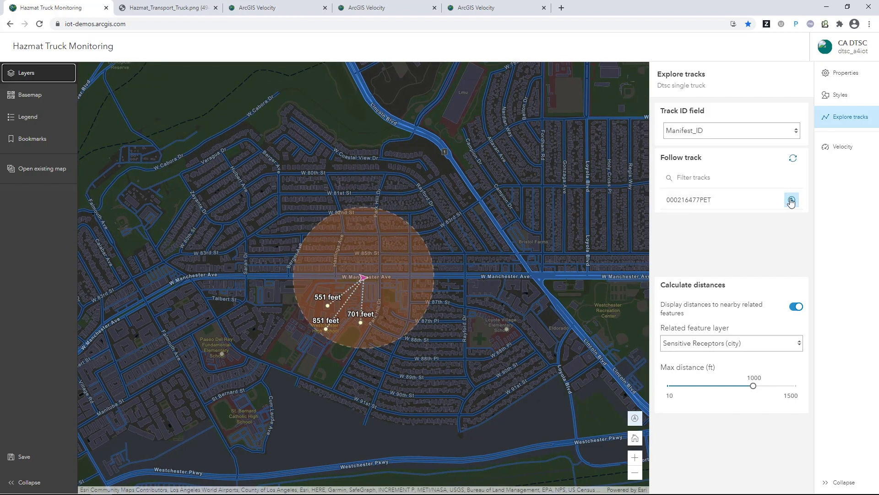
# Stop following the tracked truck and dismiss the Explore tracks panel.
pyautogui.click(791, 201)
pyautogui.click(861, 117)
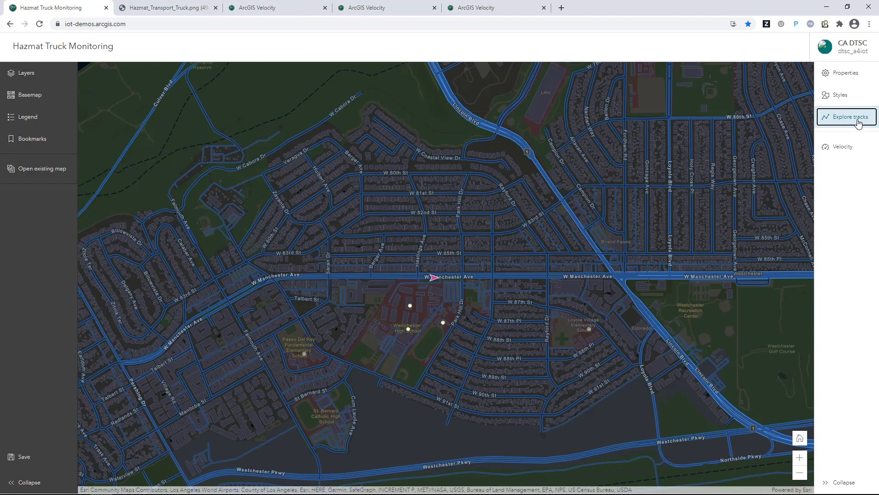
# Jump through the California and California (all) bookmarks, then hide the bookmarks list.
pyautogui.click(33, 140)
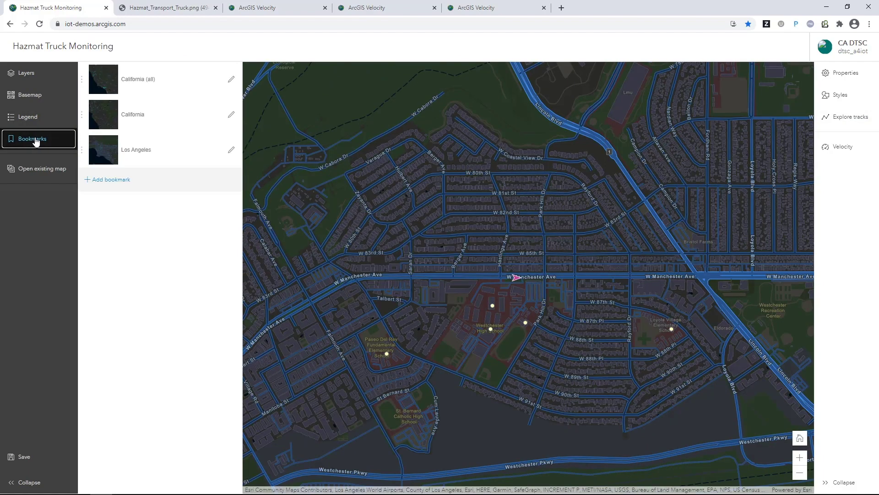
pyautogui.click(145, 114)
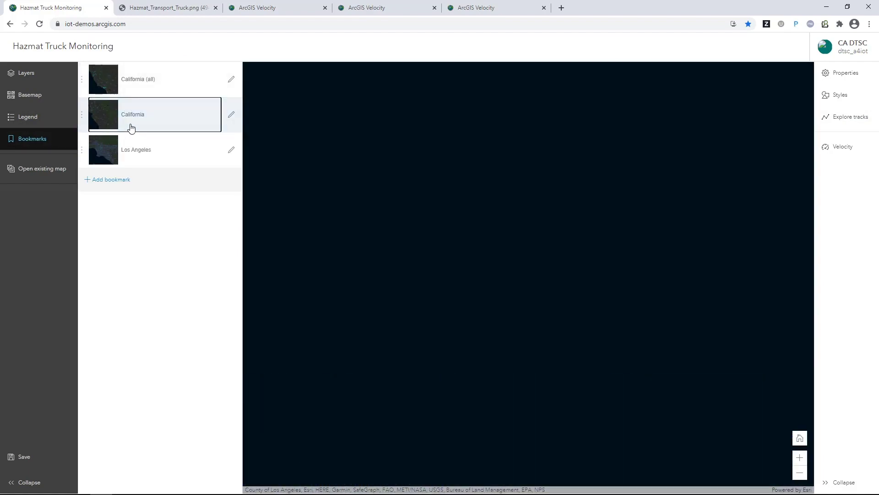
pyautogui.click(145, 82)
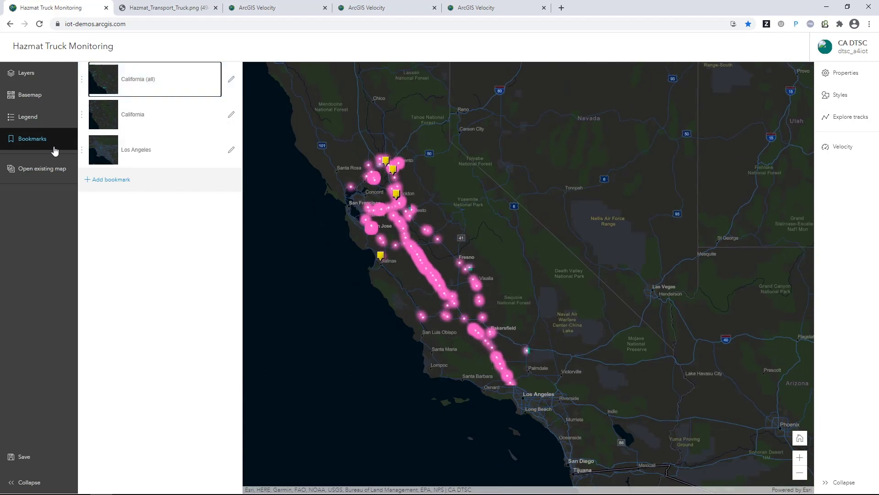
pyautogui.click(55, 147)
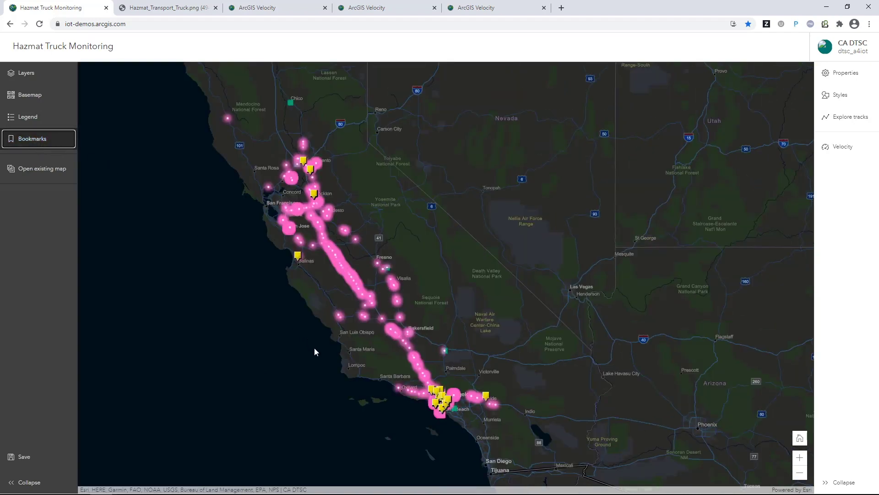